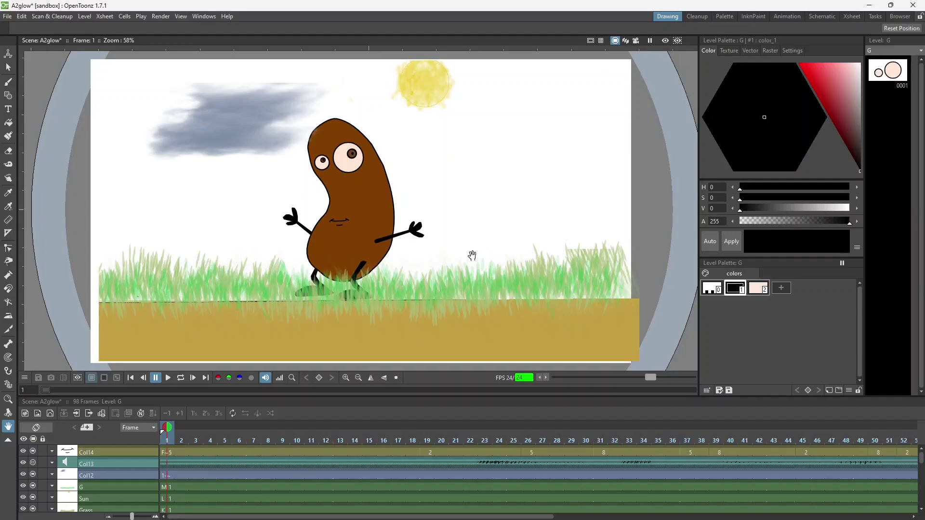
- Play back the bean character scene in the OpenToonz viewer
click(168, 378)
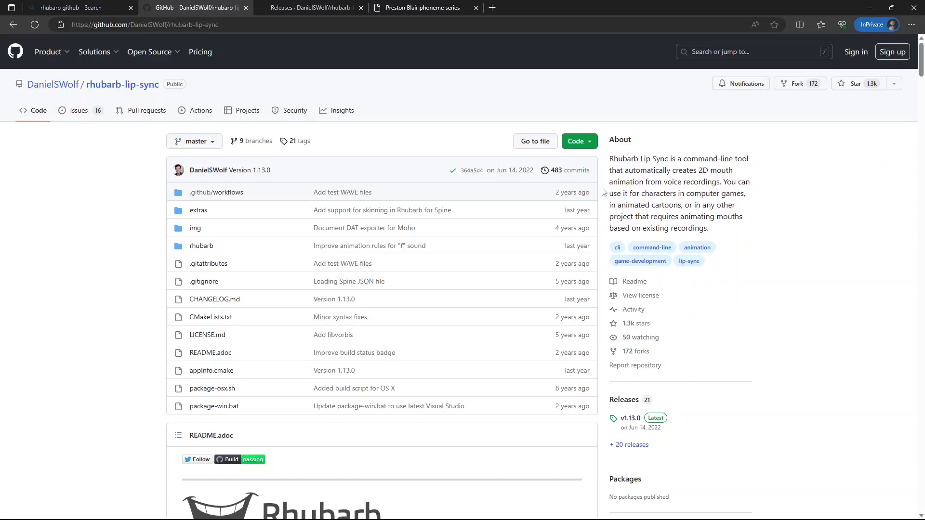
scroll(603, 191, down, 2)
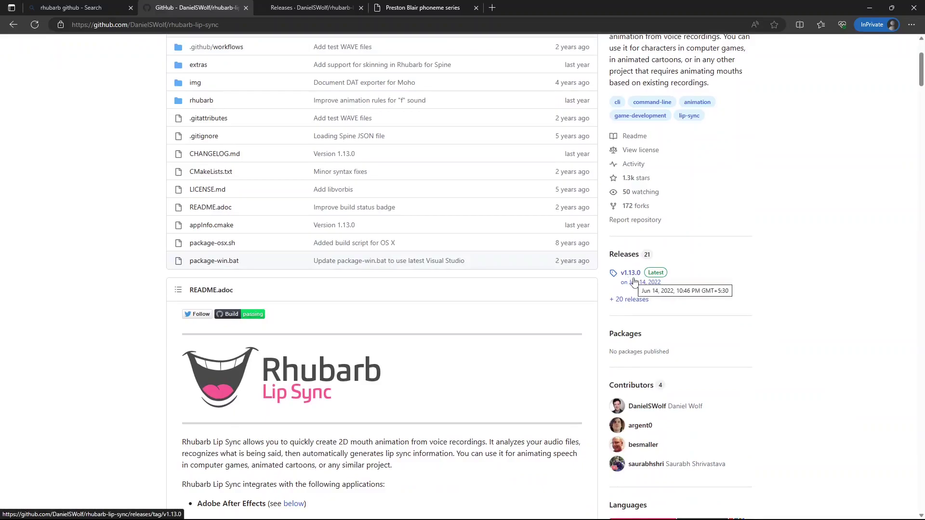
- Switch to the Rhubarb Lip Sync v1.13.0 releases page on GitHub
click(286, 14)
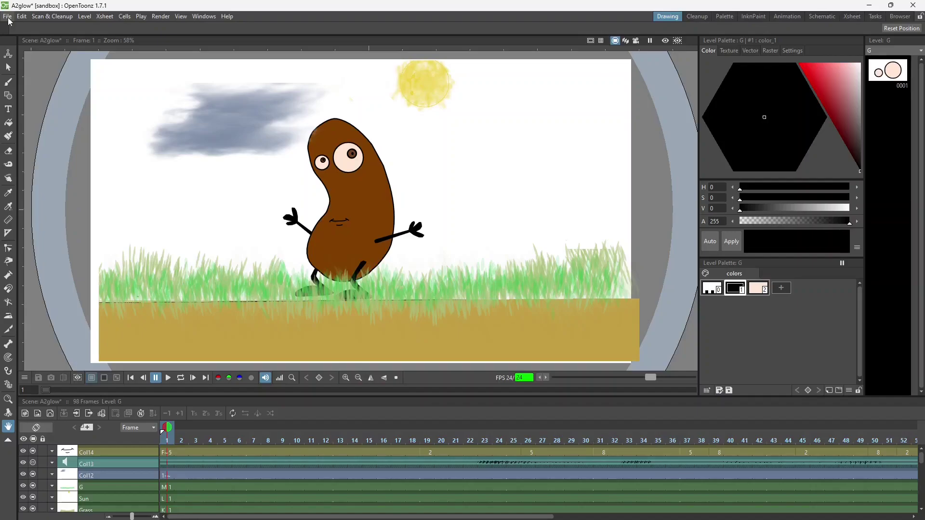
- Check that the Auto Lip-Sync Rhubarb Path points to the Rhubarb 1.13.0 Windows folder on drive D
click(7, 19)
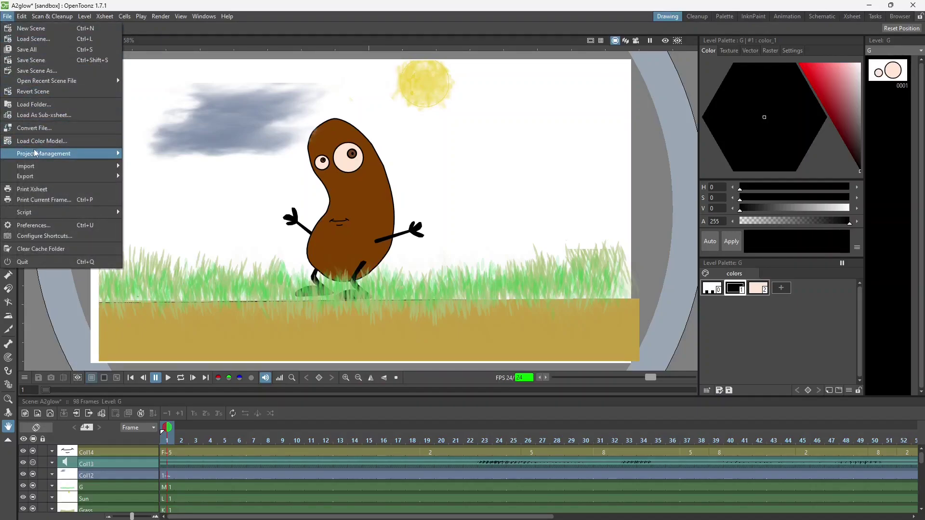
click(33, 224)
click(320, 151)
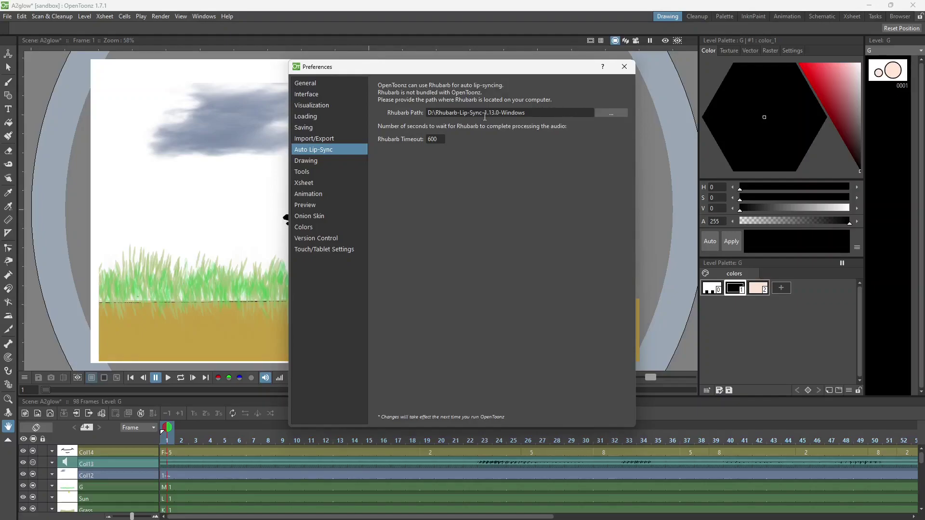
click(542, 113)
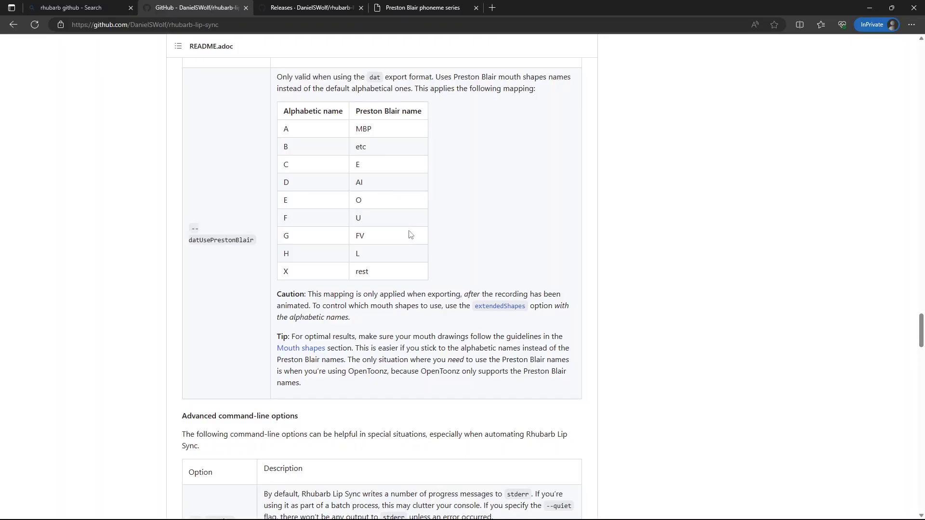
- Browse the Preston Blair phoneme mouth-shape chart, then minimize the browser
click(432, 9)
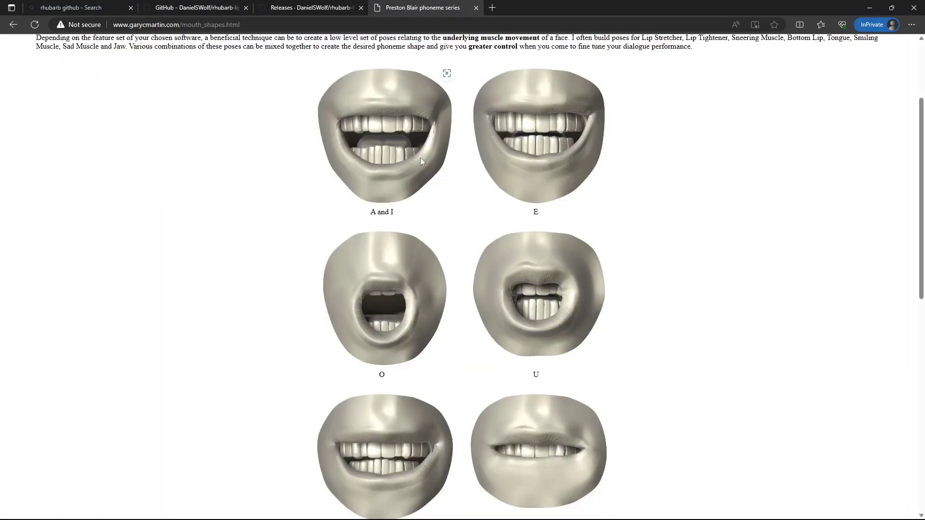
scroll(655, 189, down, 1)
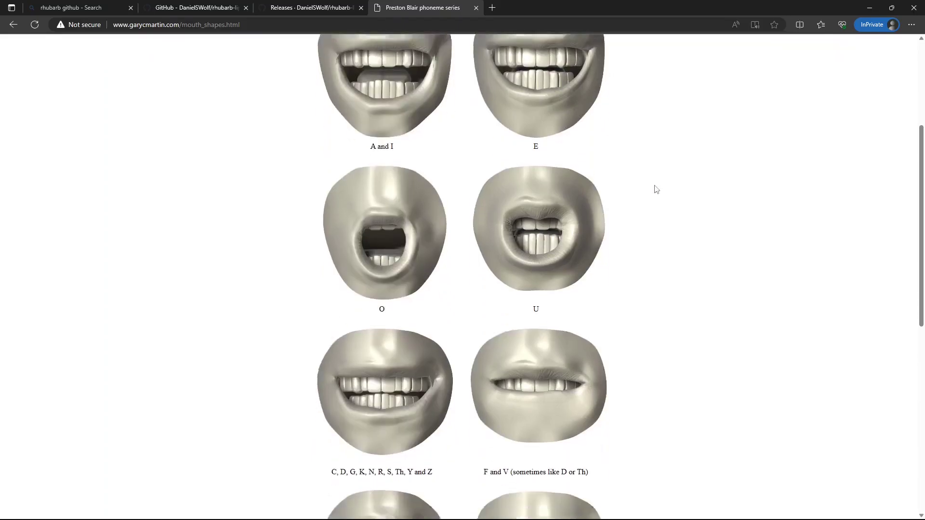
scroll(655, 189, up, 1)
scroll(635, 199, down, 4)
scroll(623, 210, down, 1)
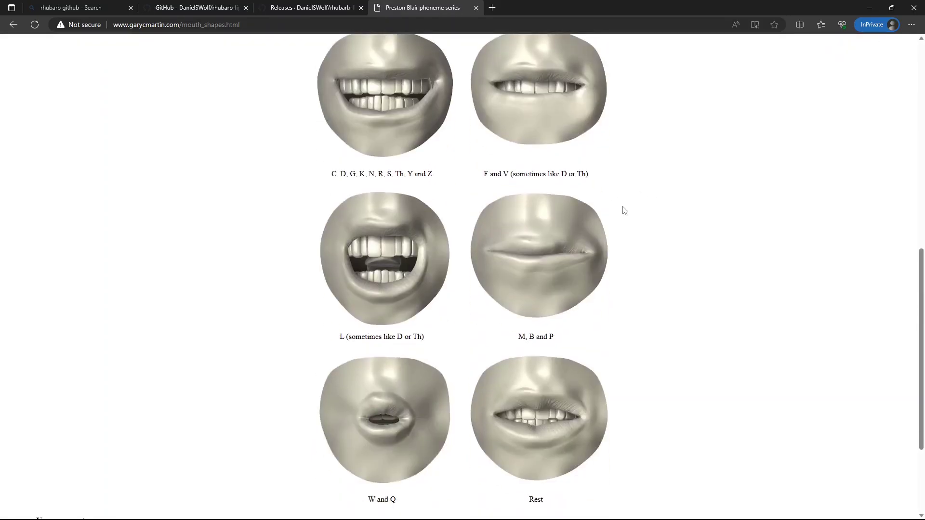
scroll(623, 210, down, 1)
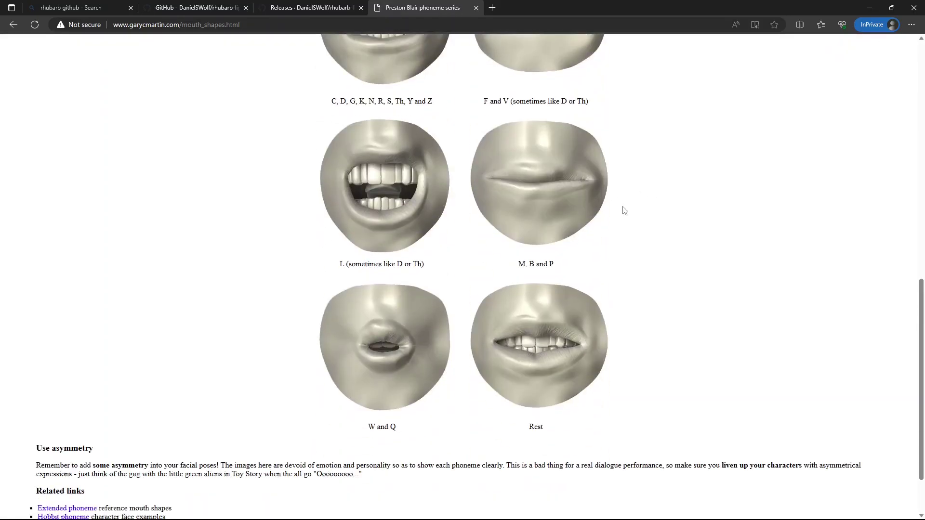
click(870, 9)
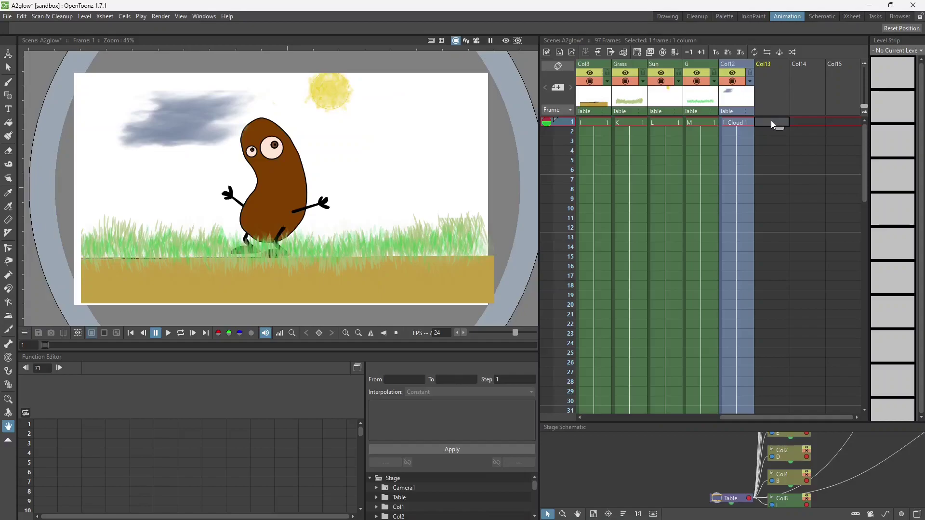
- Load the audio file into Col13 at frame 1 with Load Level
right_click(771, 121)
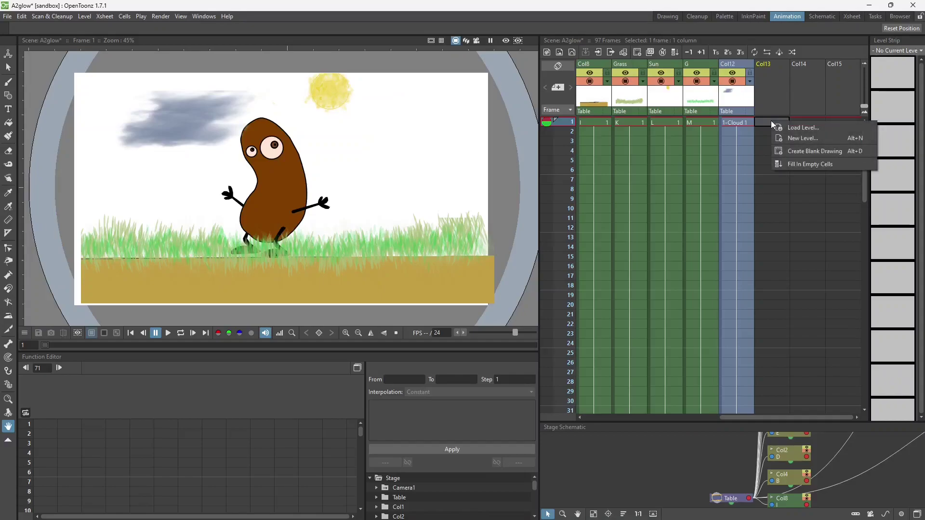
click(813, 127)
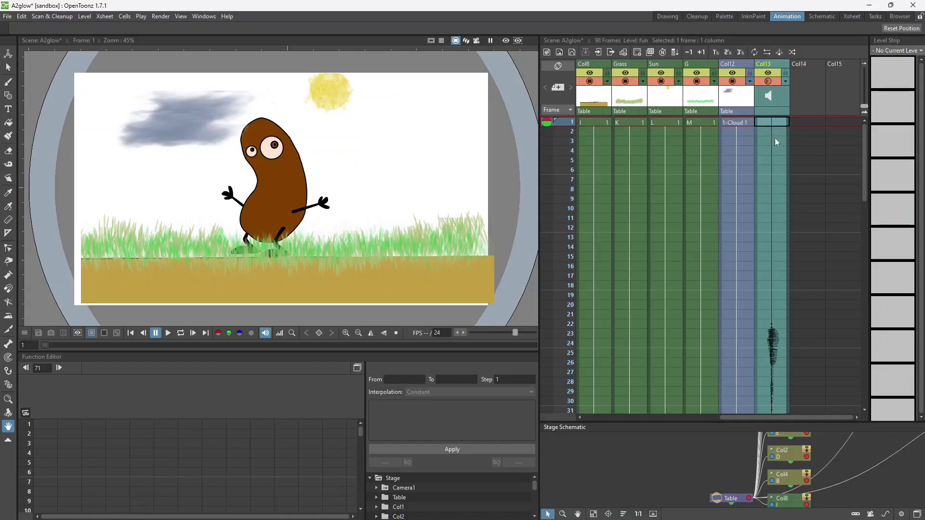
click(810, 122)
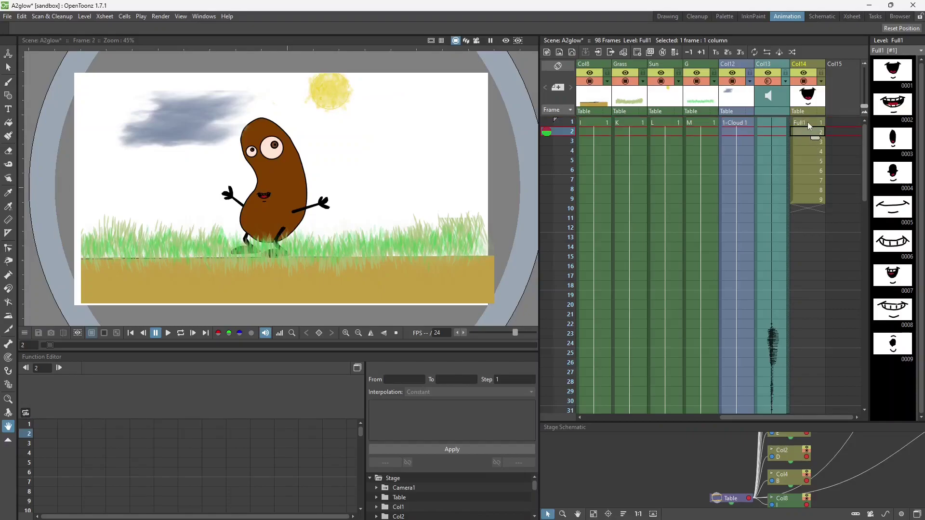
- Step through the nine Full1 mouth drawings in Col14, starting from frame 1
click(810, 141)
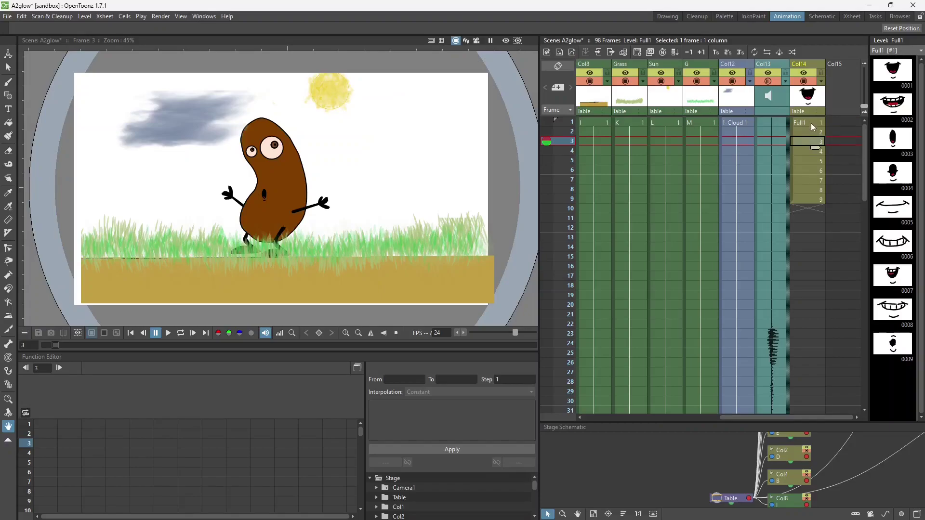
key(Down)
key(Down)
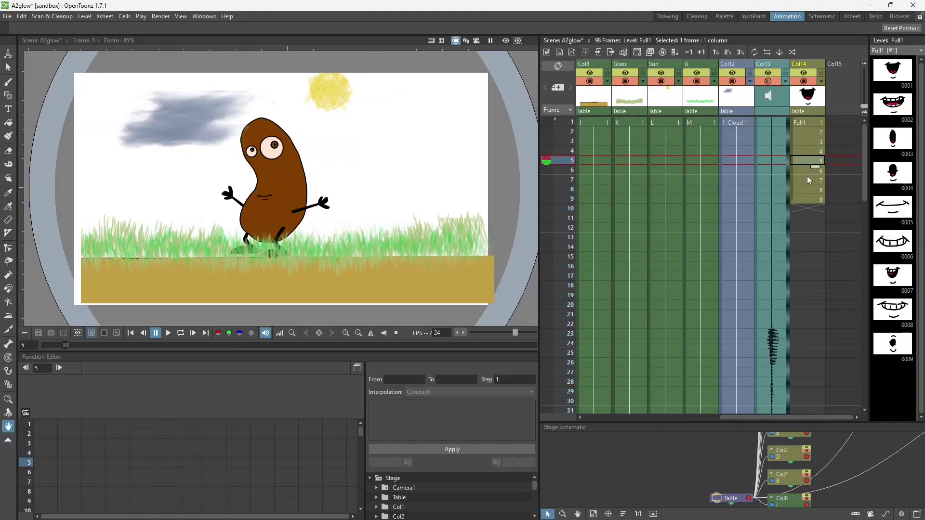
key(Down)
key(Down)
key(Down)
key(Down)
click(812, 123)
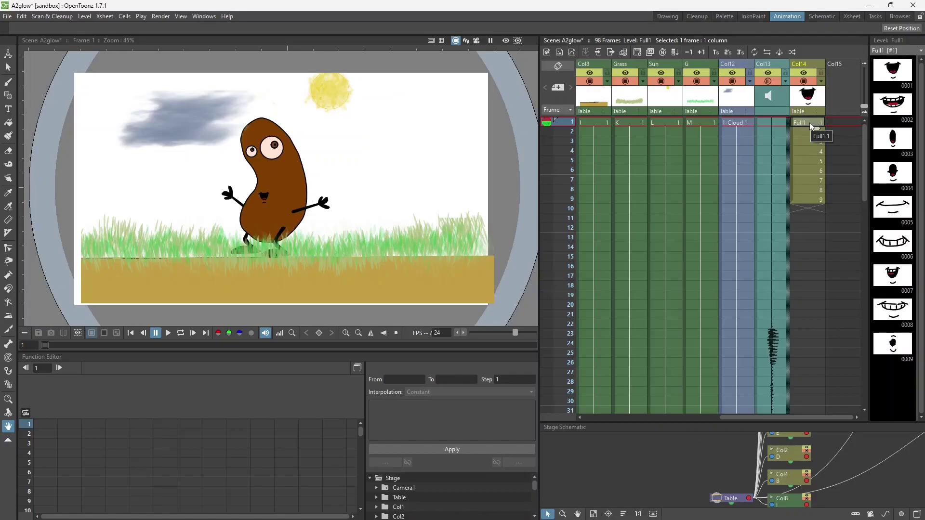
right_click(811, 122)
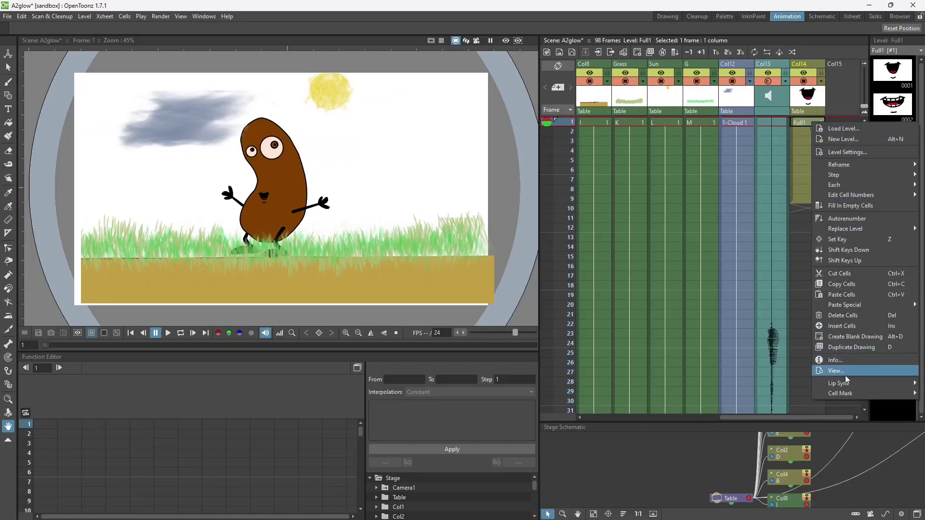
mouse_move(839, 383)
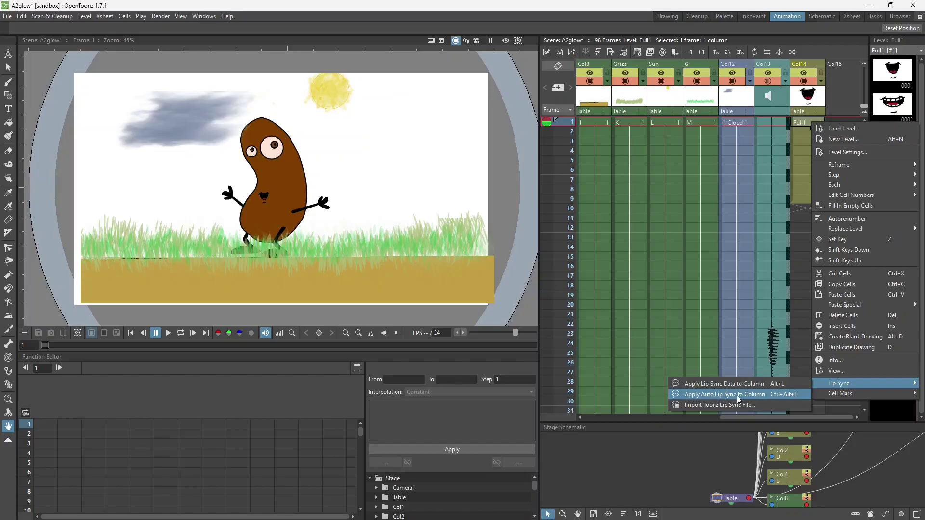
- Start Apply Auto Lip Sync to Column with Col13 as the audio source
click(749, 396)
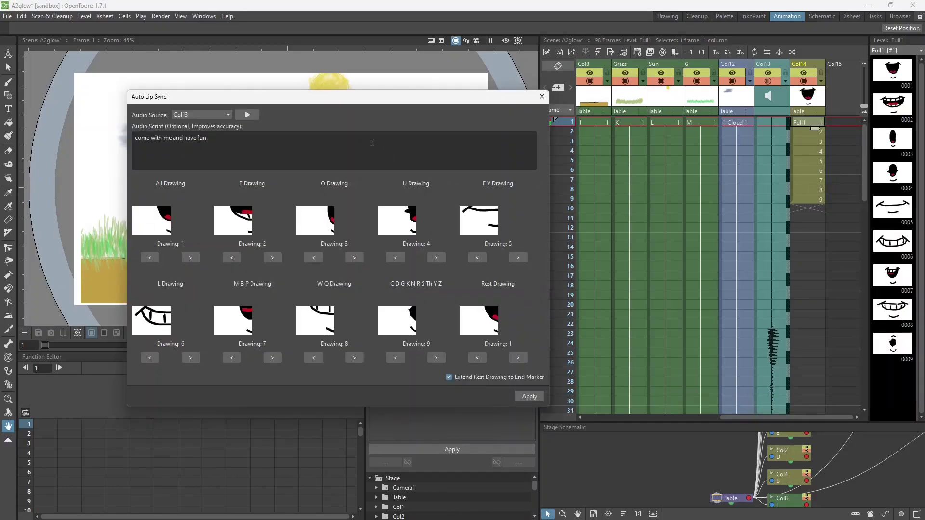
drag(346, 101, 343, 63)
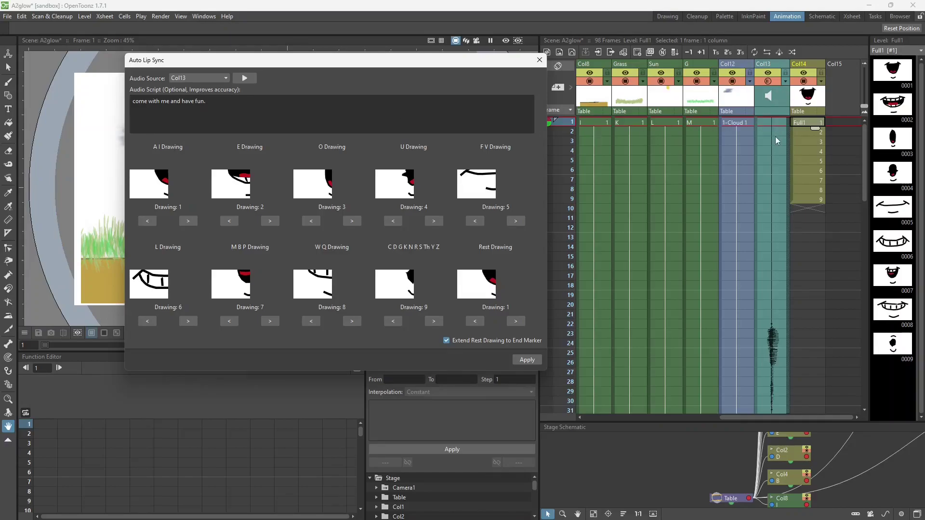
click(225, 78)
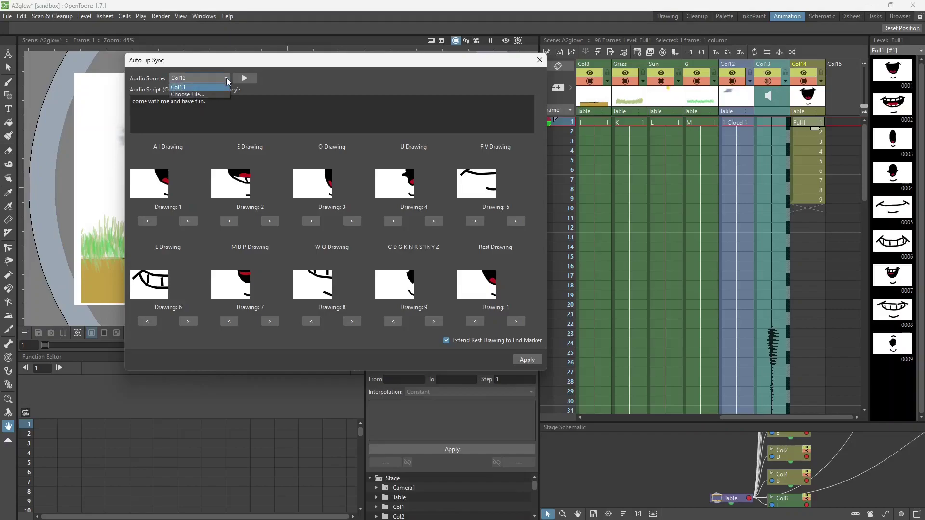
click(289, 73)
click(137, 108)
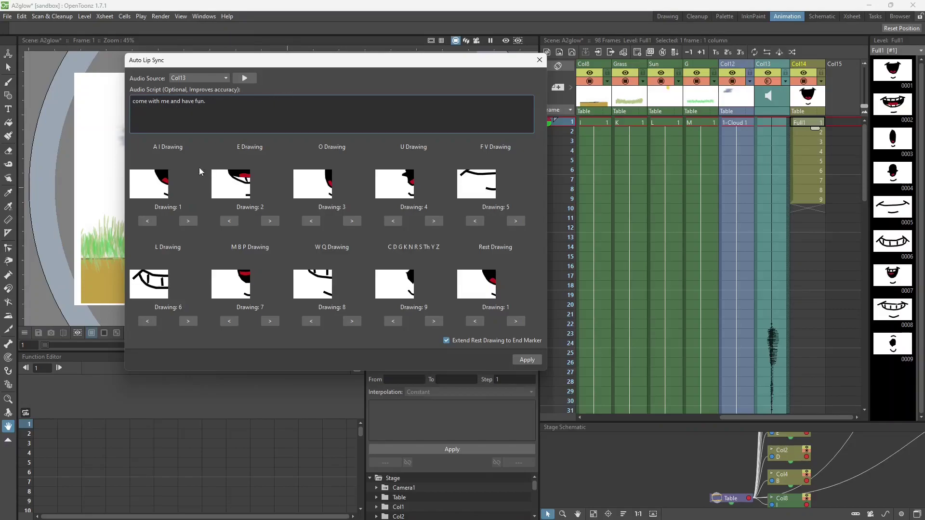
- Stop extending the rest drawing to the end, use drawing 5 for rest, and apply
click(446, 341)
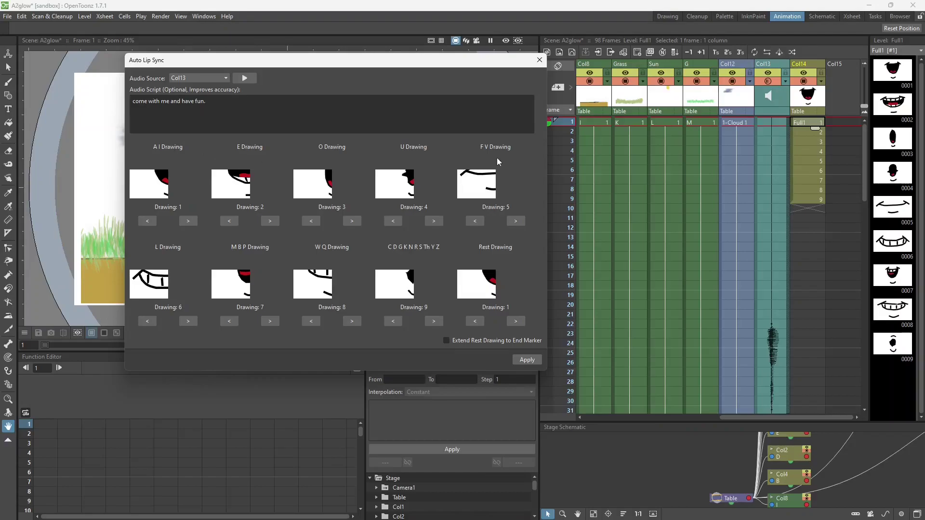
key(Tab)
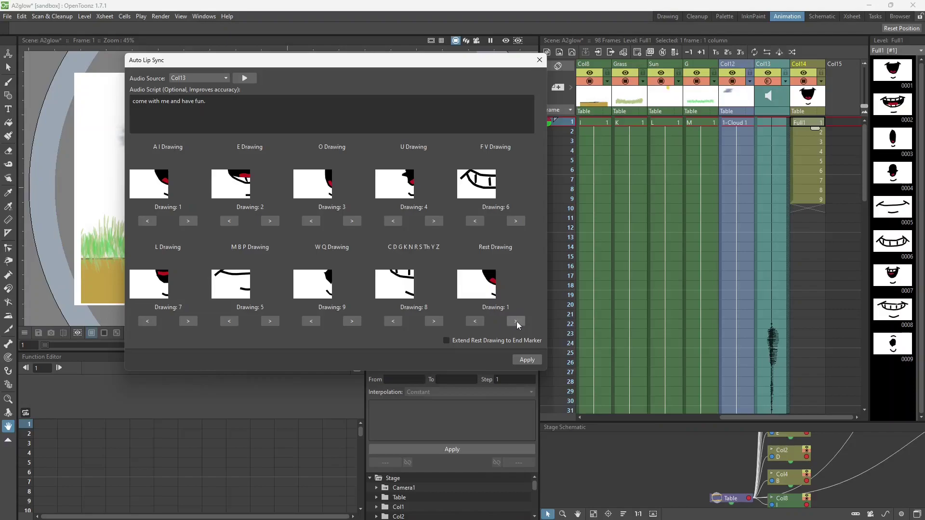
click(516, 322)
click(516, 321)
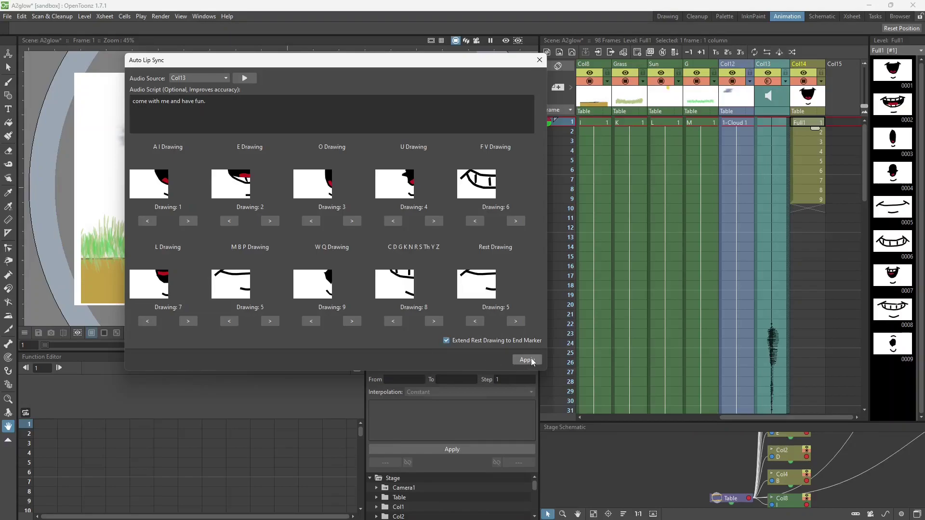
click(527, 360)
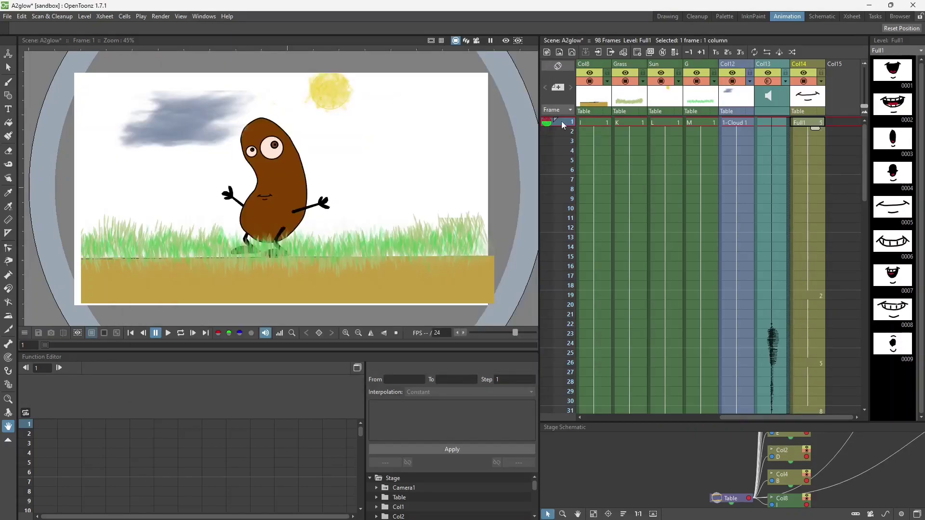
- Set the start marker at frame 1 and the stop marker at frame 72
right_click(562, 120)
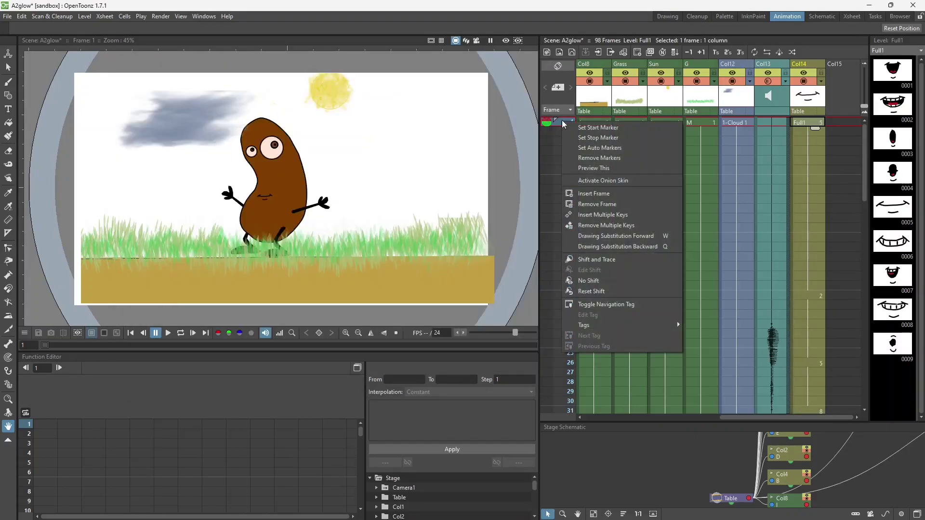
click(598, 129)
scroll(619, 209, down, 10)
right_click(565, 228)
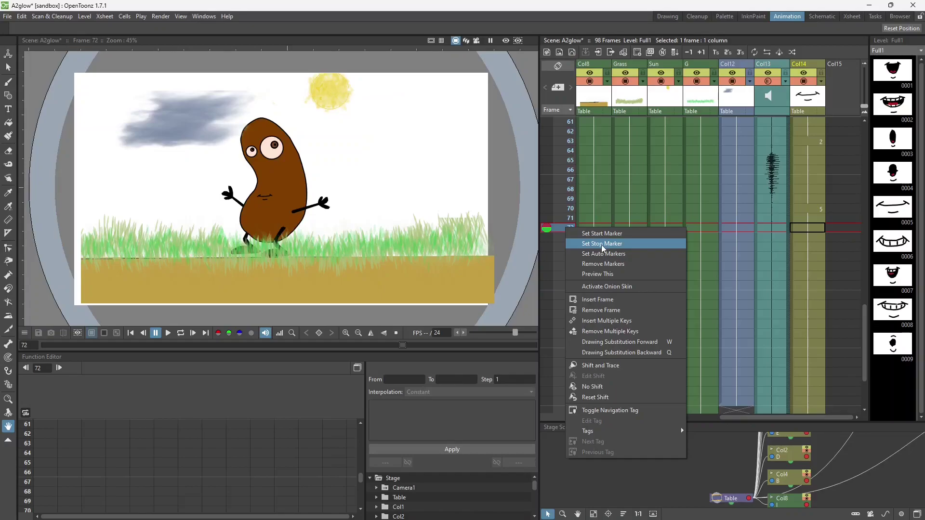
click(603, 245)
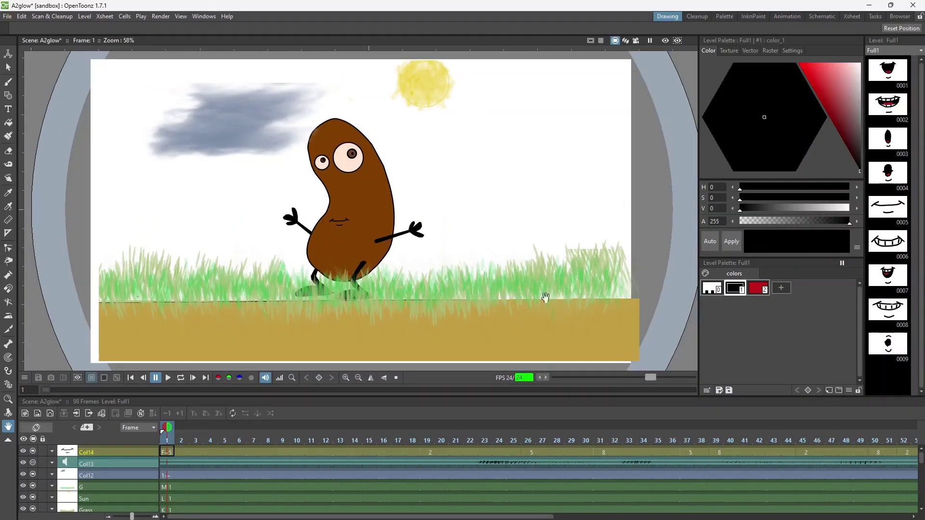
click(169, 377)
click(169, 377)
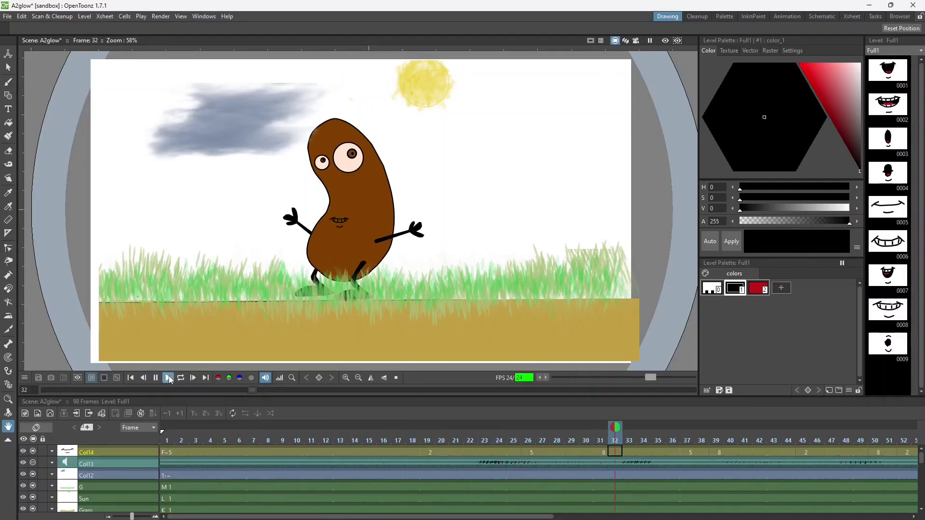